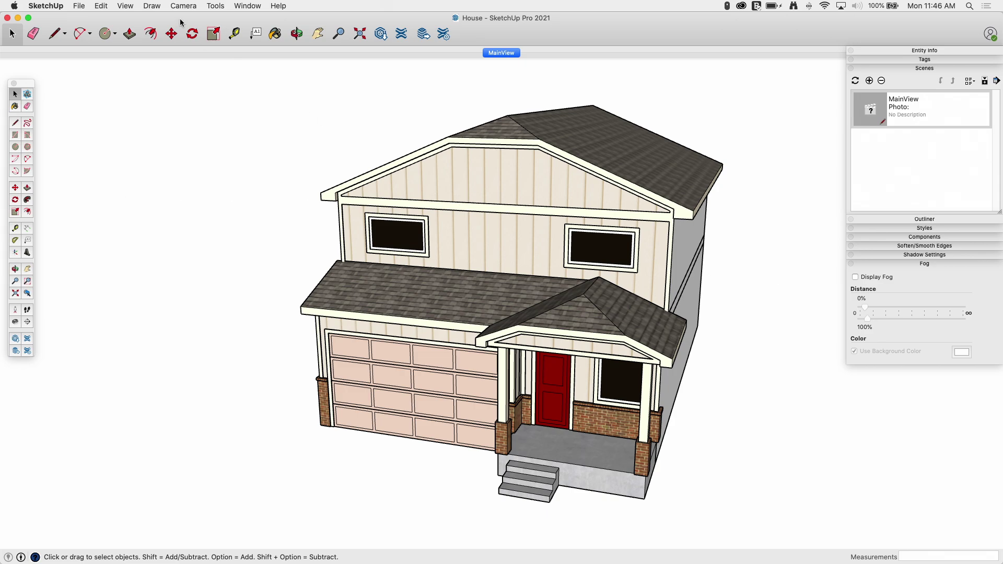
Choose 'Bicycle - SketchUp Pro 2021' from SketchUp's Window menu to bring the bicycle model forward
click(240, 7)
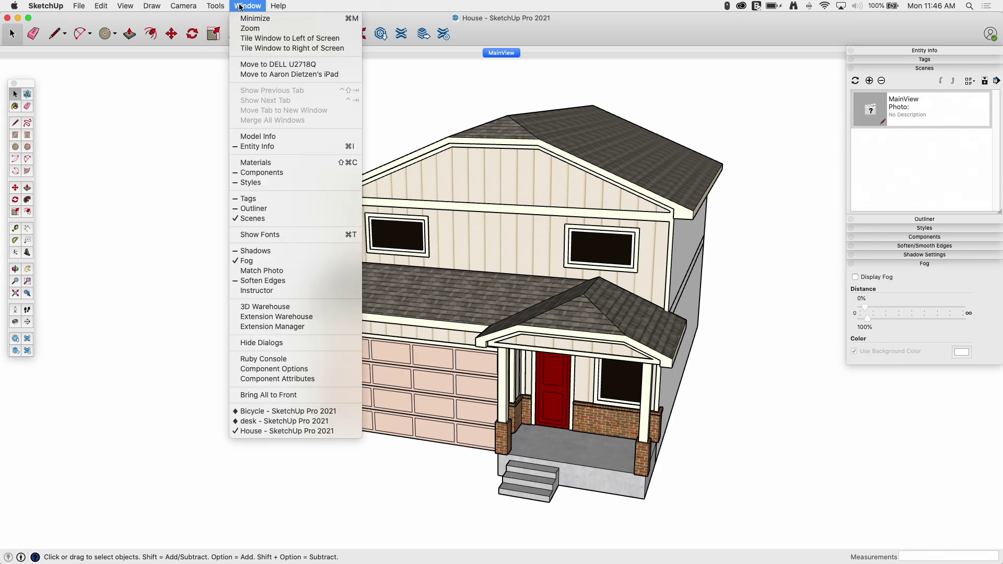
click(291, 409)
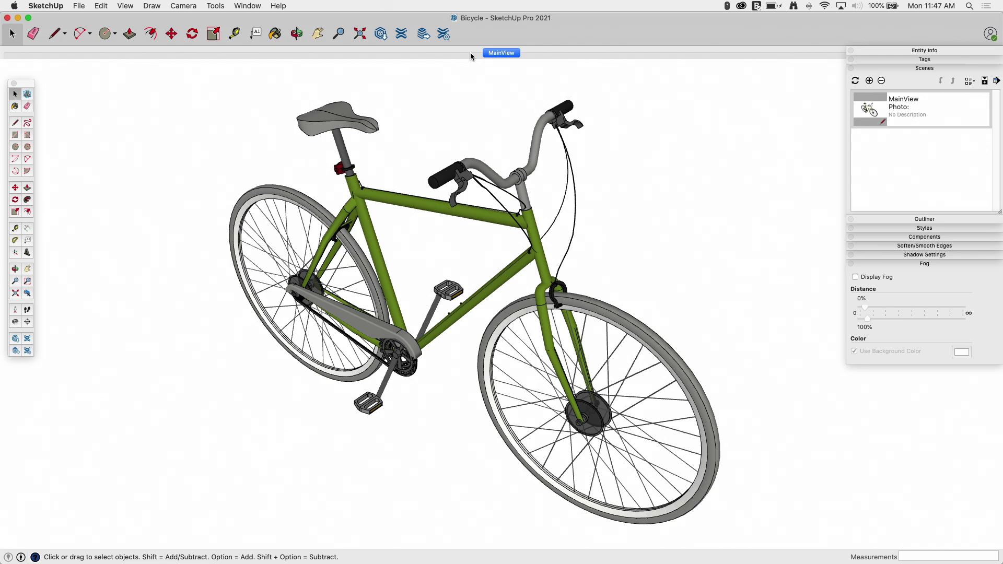
mouse_move(1, 332)
Switch to LayOut and create a new document from the Letter Landscape paper template
click(29, 289)
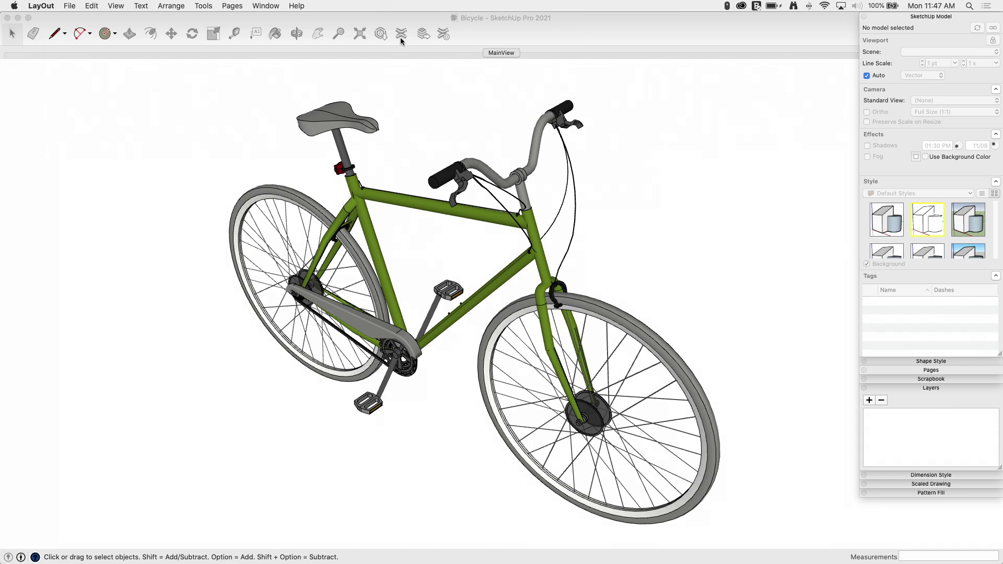
click(69, 5)
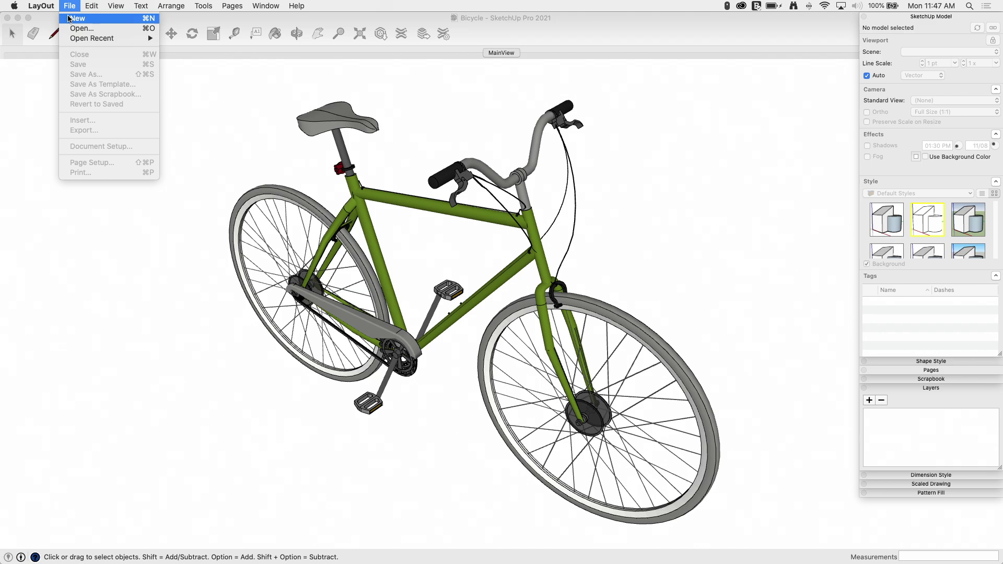
click(77, 19)
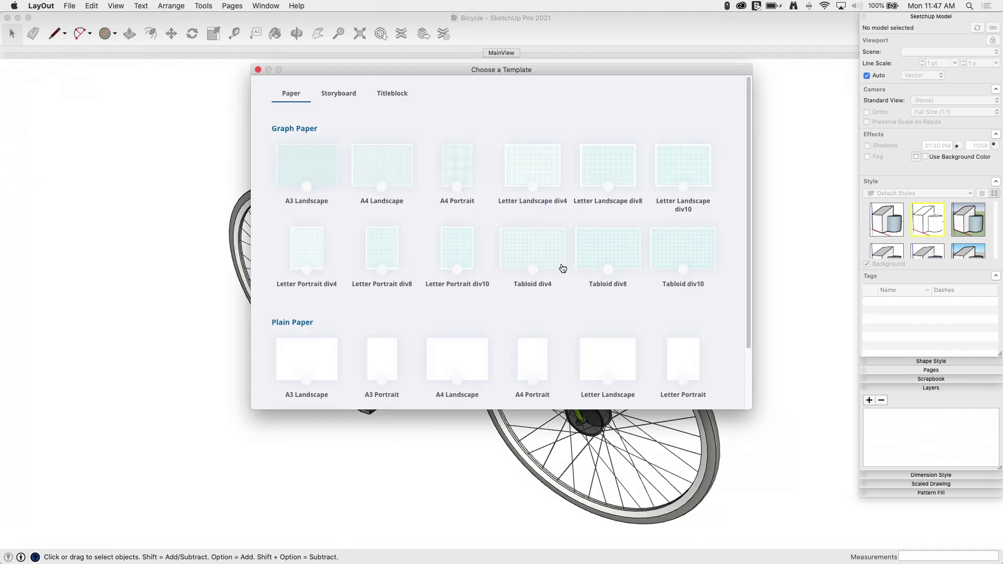
double_click(617, 367)
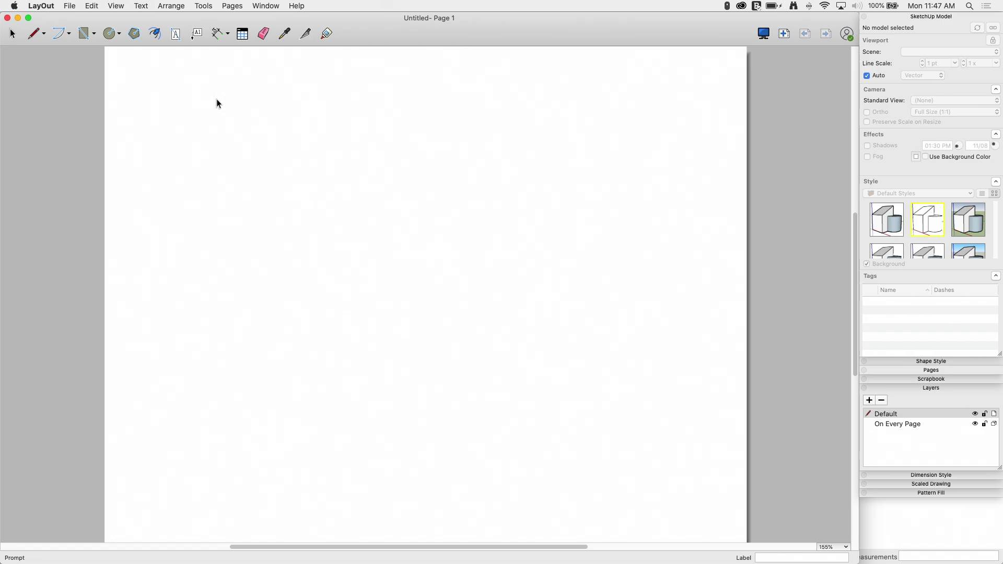
Insert House.skp onto the page and drag its viewport corners out to fill the sheet
click(69, 6)
click(104, 123)
click(389, 94)
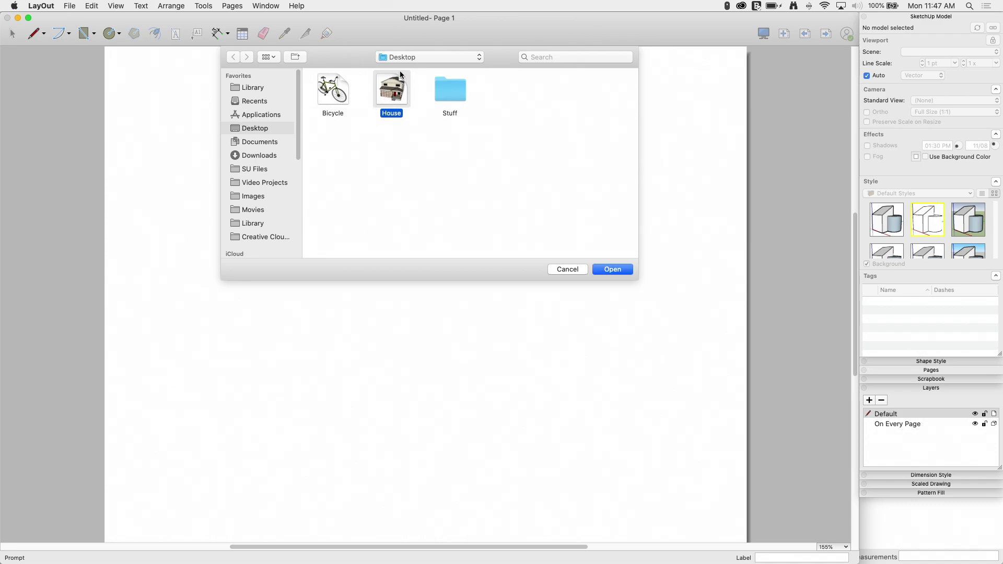
click(615, 269)
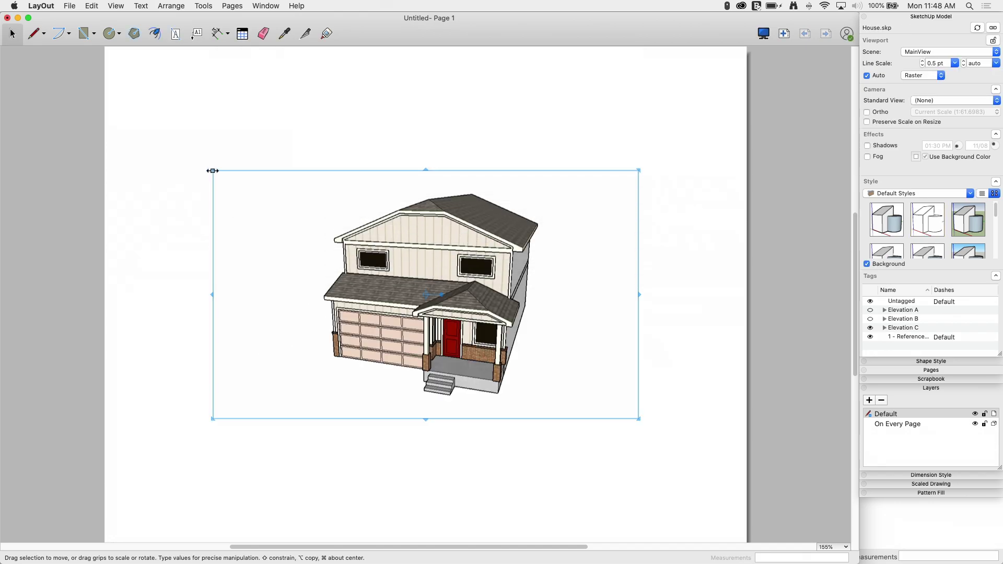
drag(212, 170, 120, 57)
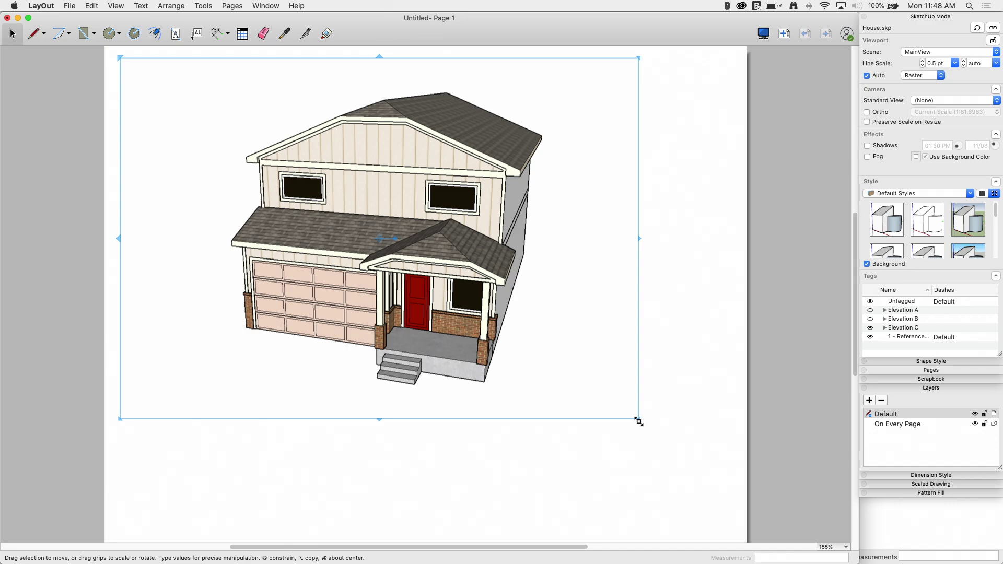
drag(638, 421, 728, 532)
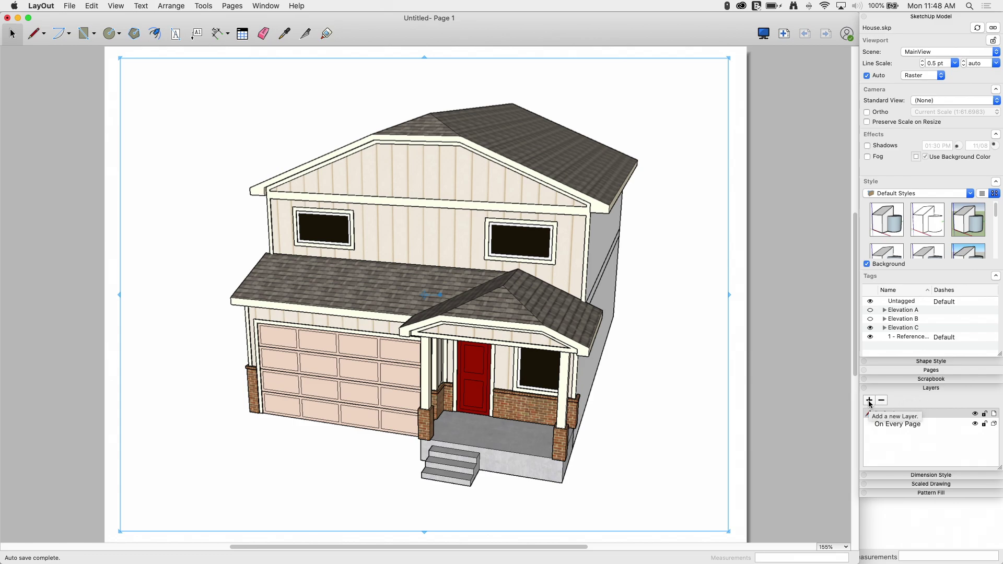
Add a new layer named Lines
click(869, 401)
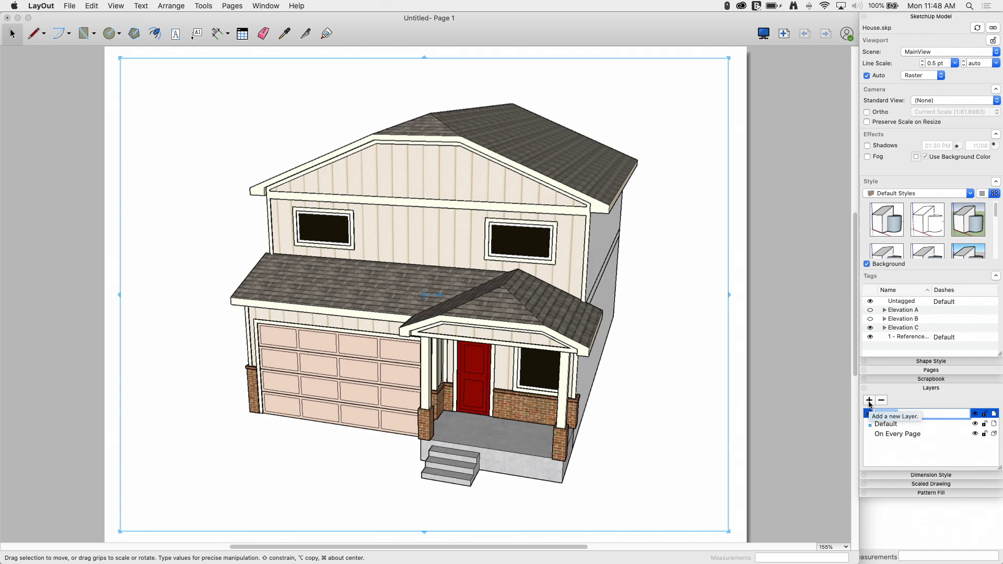
text(Lines)
key(Return)
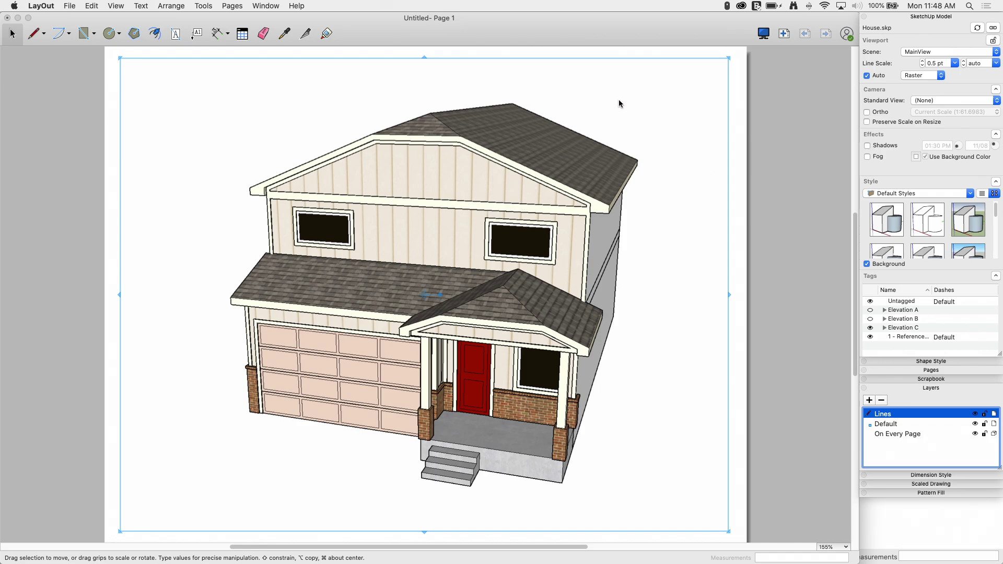
Render the house viewport in Hybrid mode with 0.1 pt line scale at 0.25 x
click(927, 76)
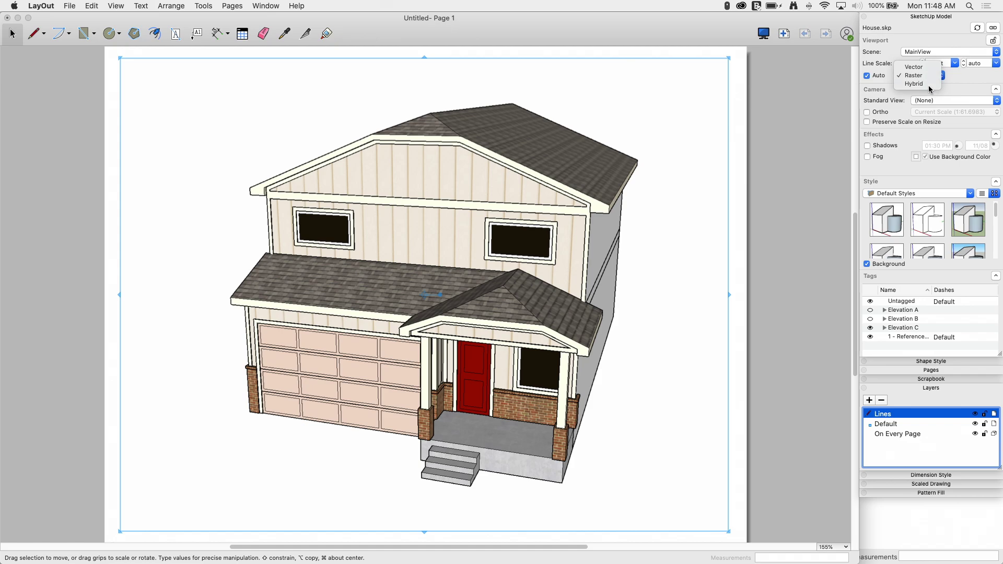
click(930, 89)
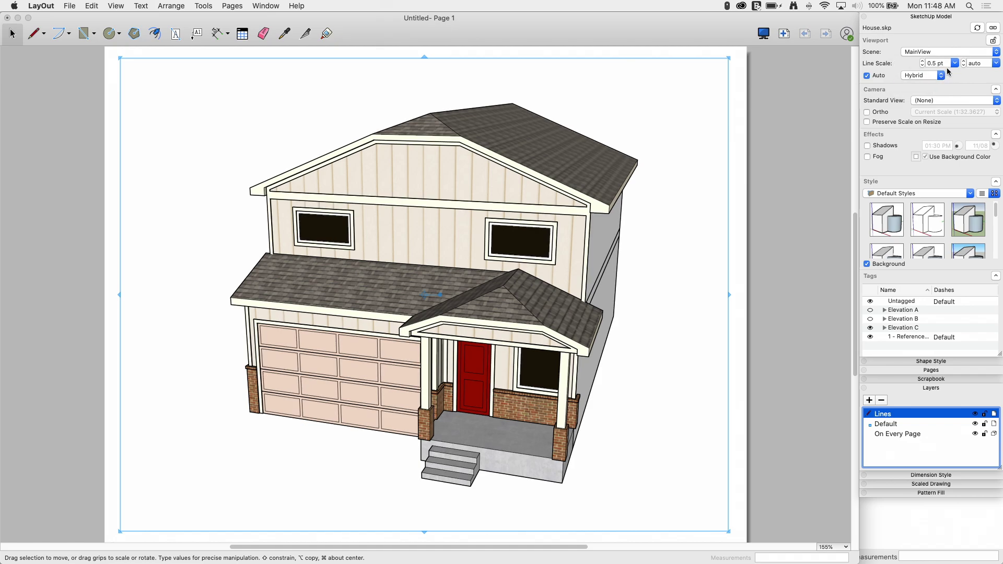
click(995, 63)
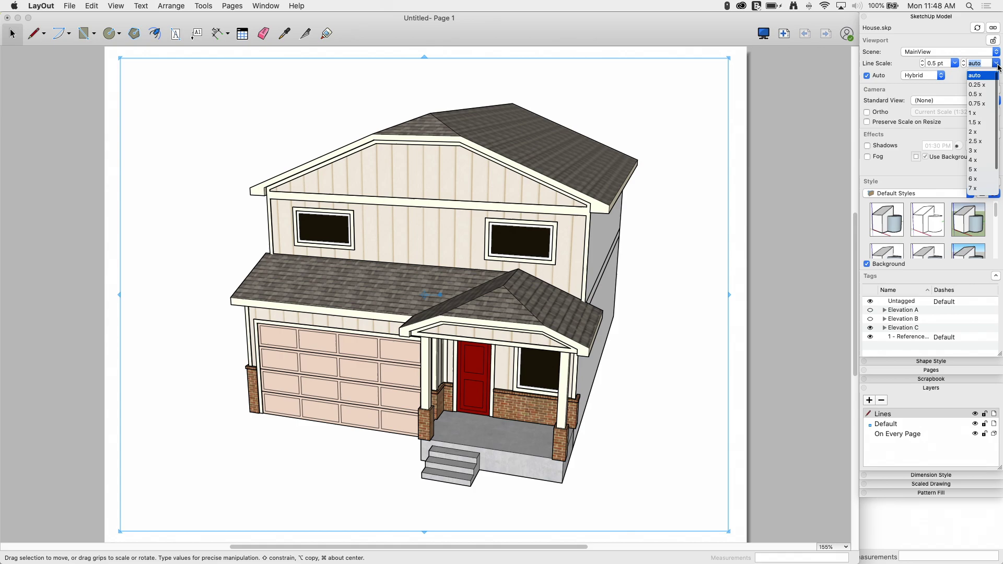
click(977, 86)
click(955, 64)
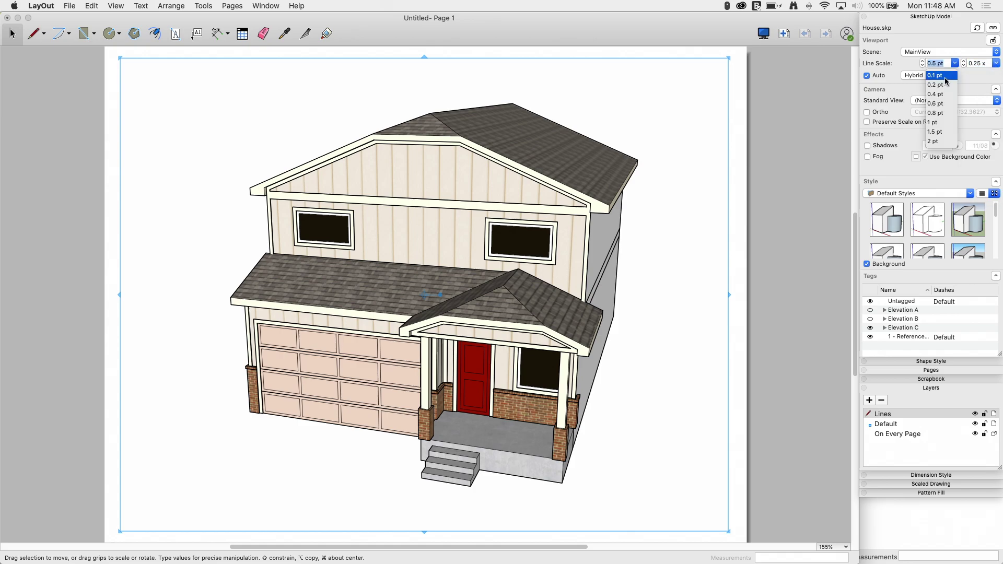
click(943, 75)
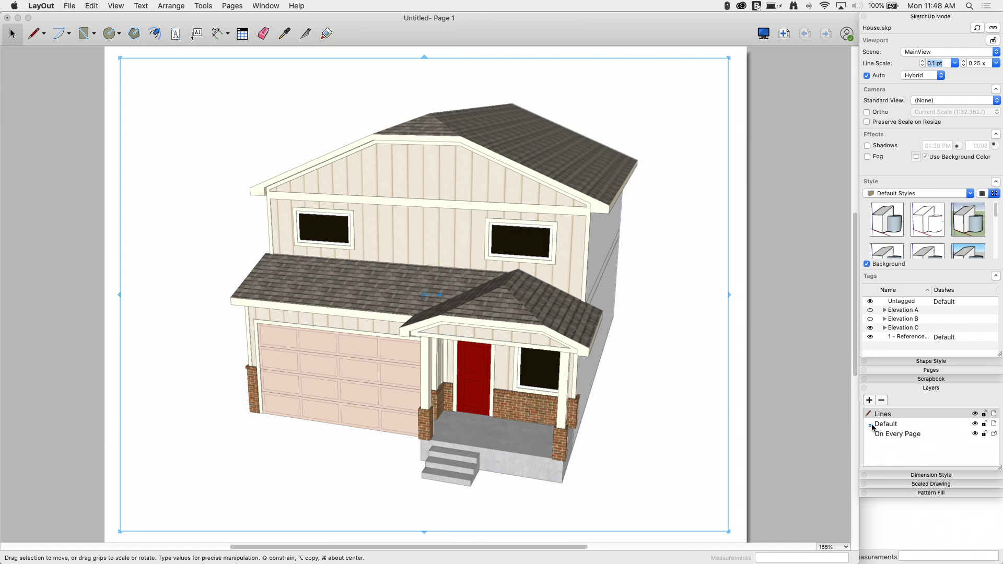
click(776, 386)
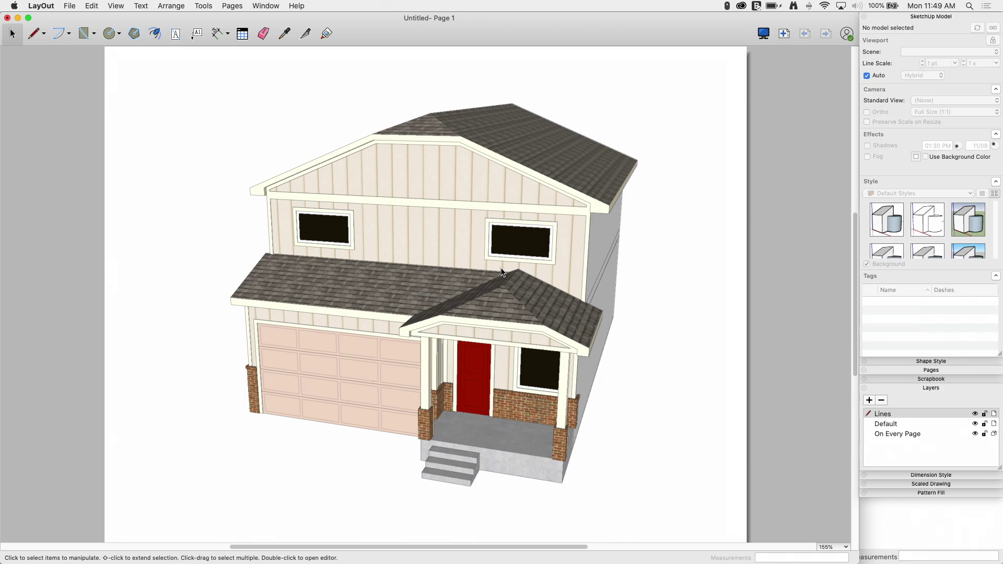
click(487, 266)
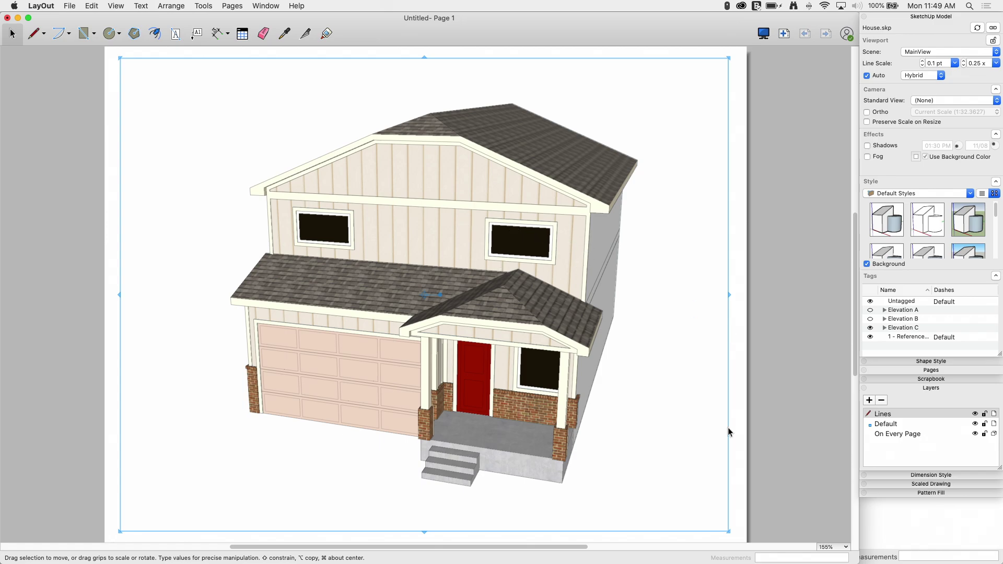
Copy the house viewport and paste the copy onto the Lines layer
click(795, 359)
click(514, 275)
click(93, 6)
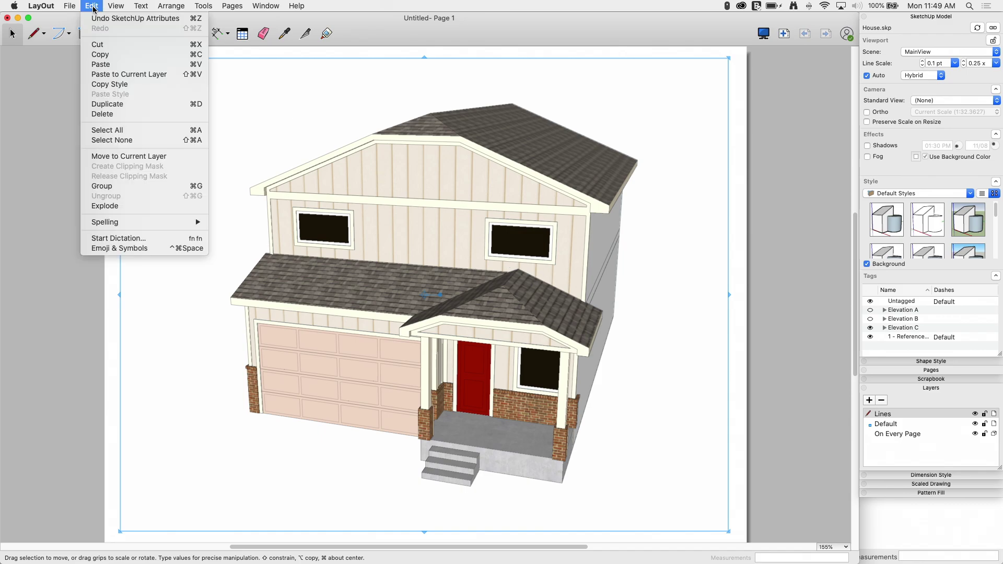
click(103, 54)
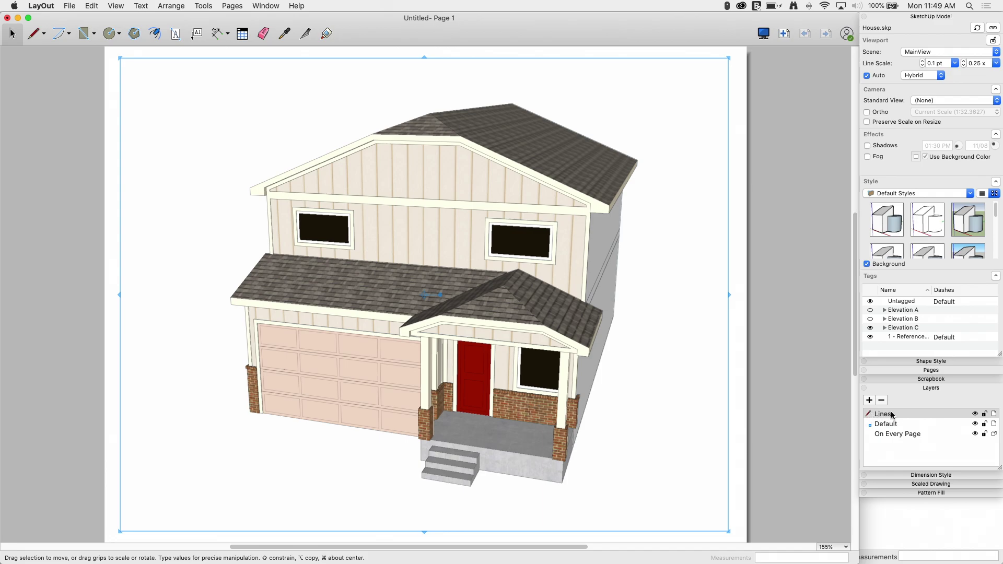
click(92, 6)
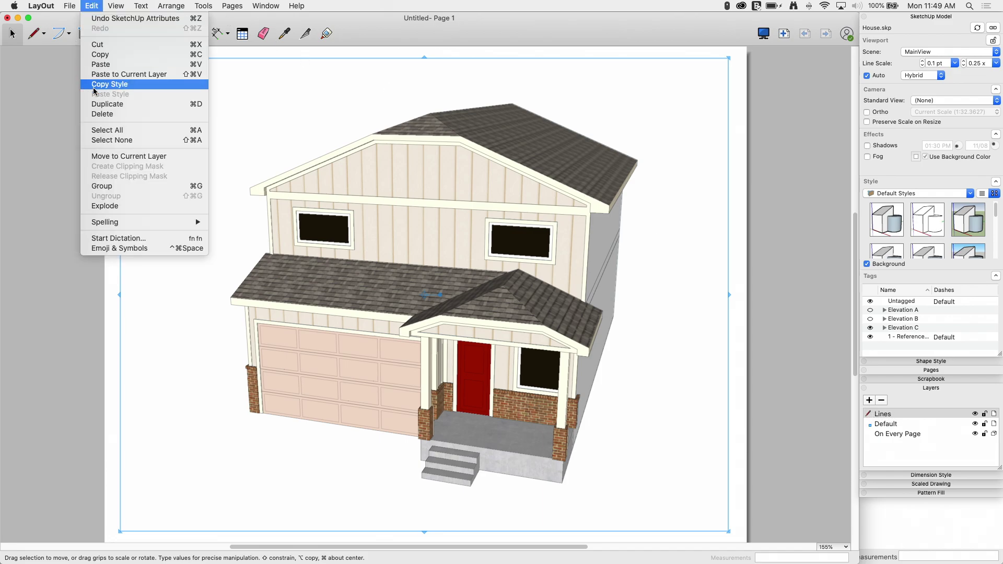
click(146, 76)
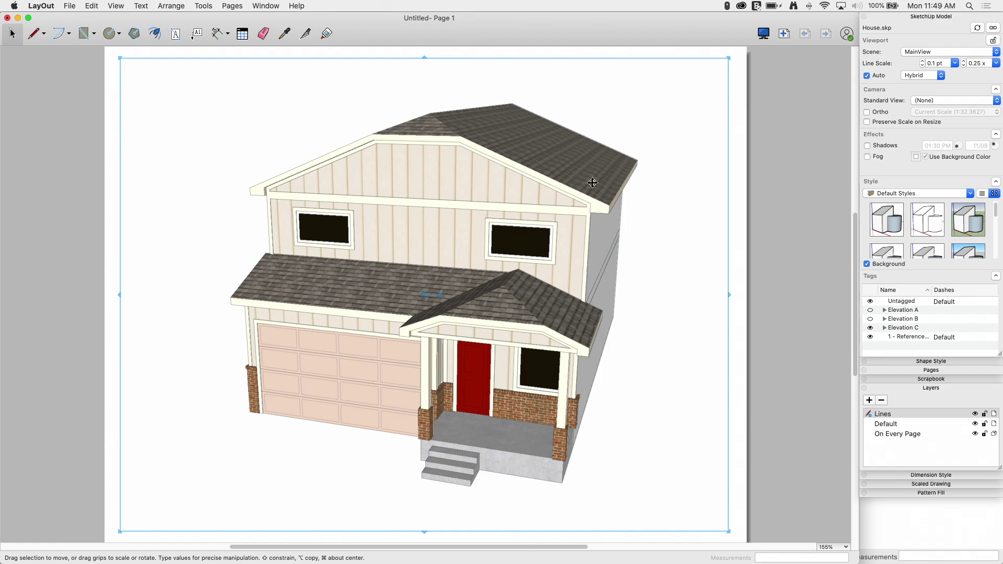
Give the copied viewport the Sketchy Edges airbrush style and a 1 pt line scale
click(948, 199)
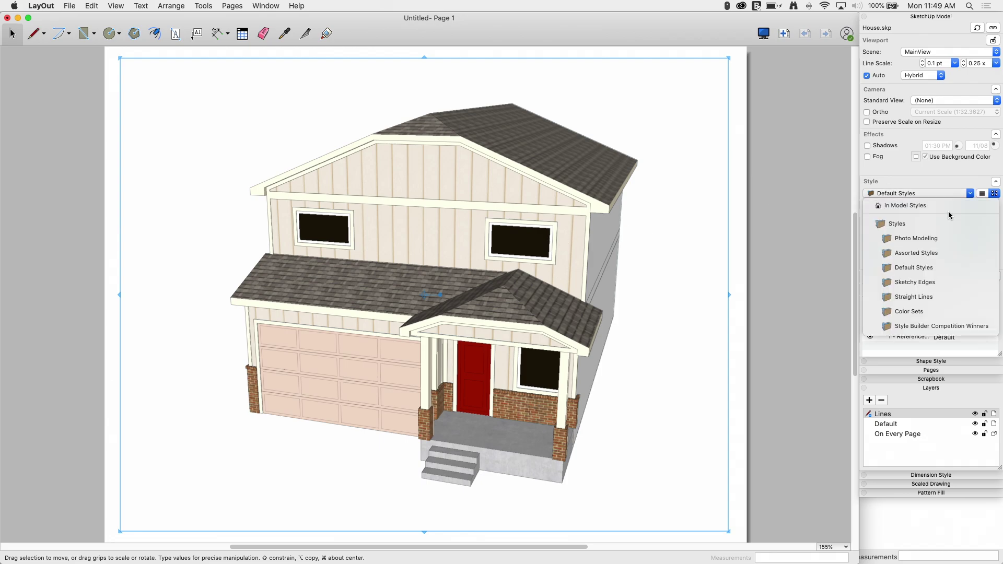
click(948, 284)
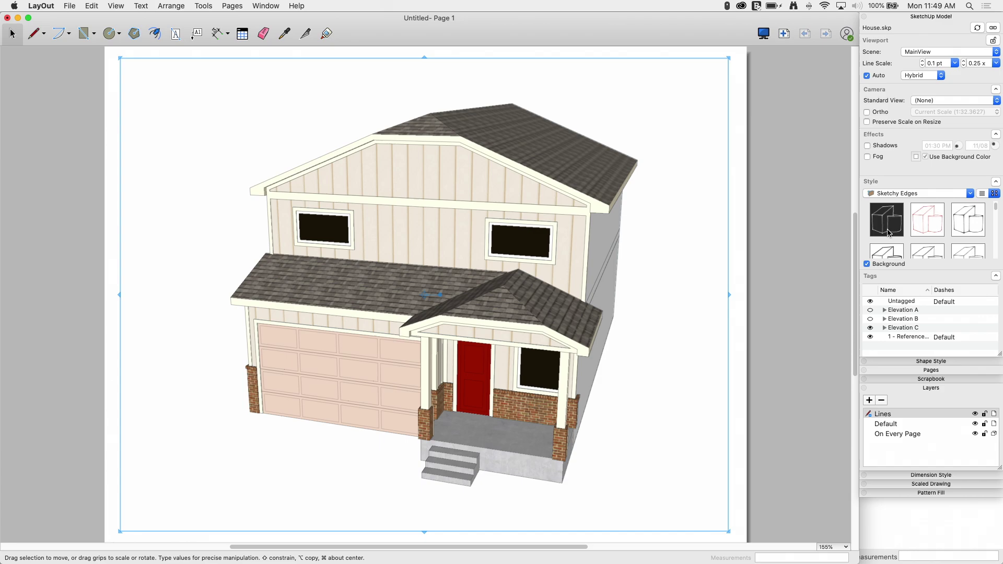
click(969, 232)
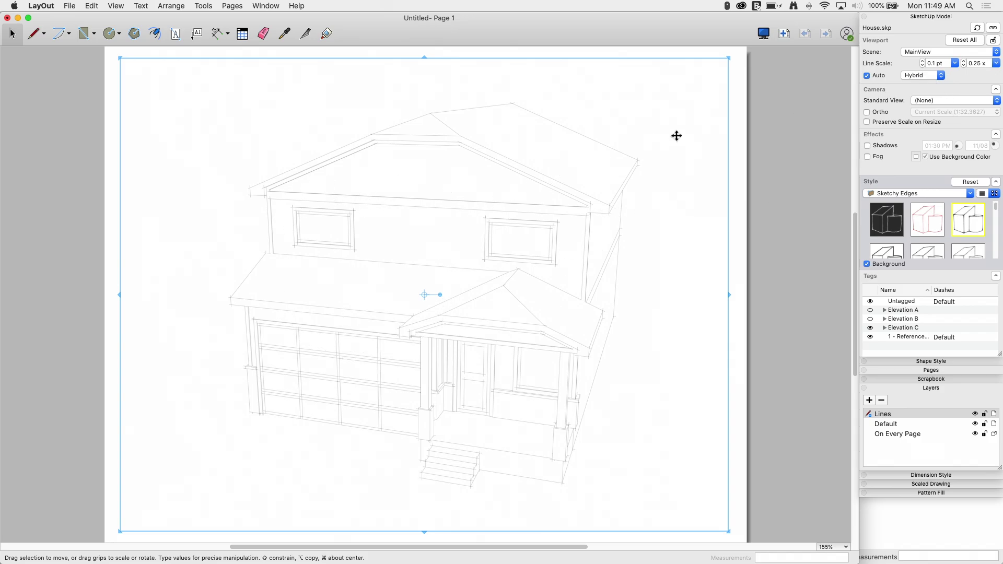
click(953, 64)
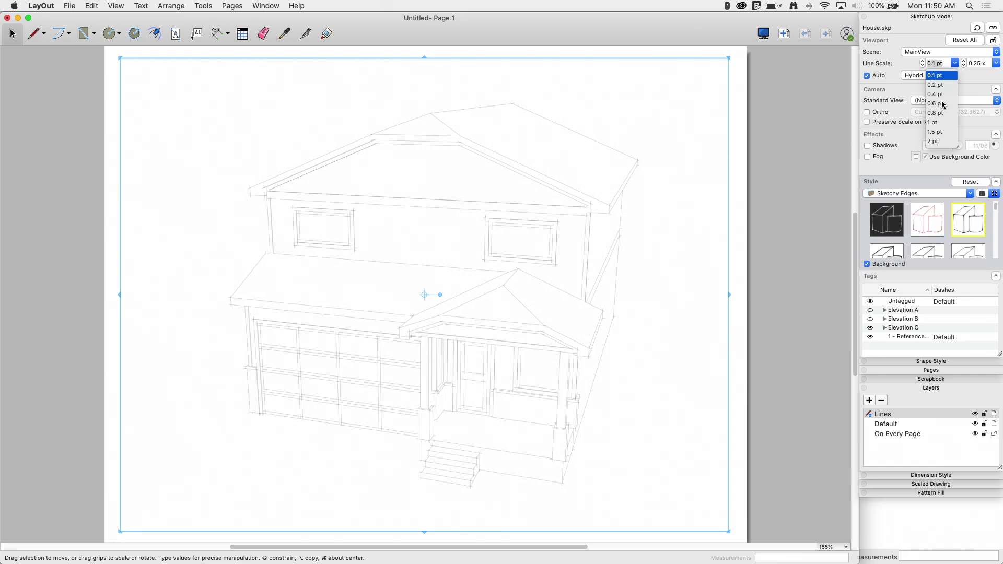
click(937, 122)
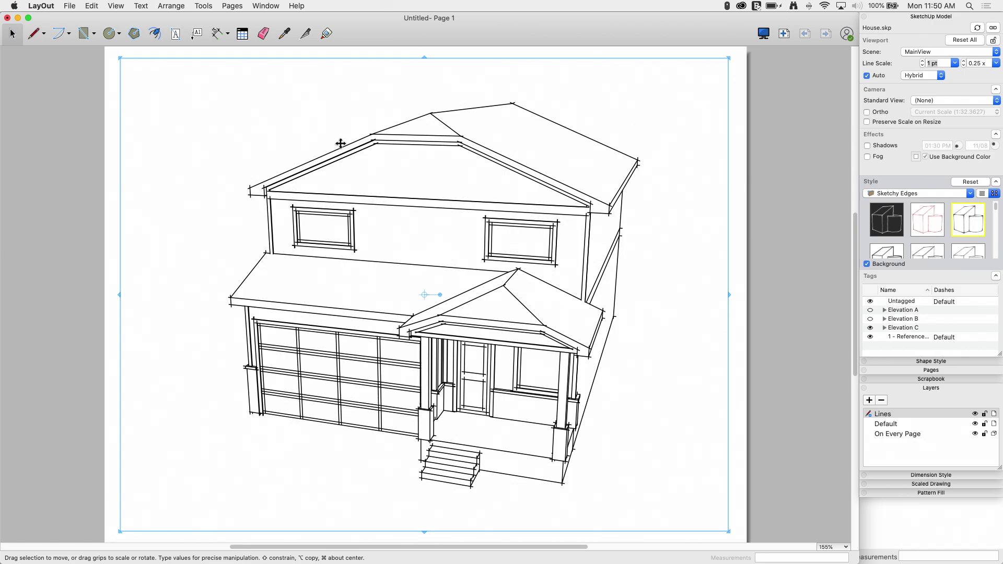
Turn off the line viewport's background and switch its render mode to Vector
click(867, 264)
click(790, 216)
click(600, 259)
click(934, 75)
click(923, 58)
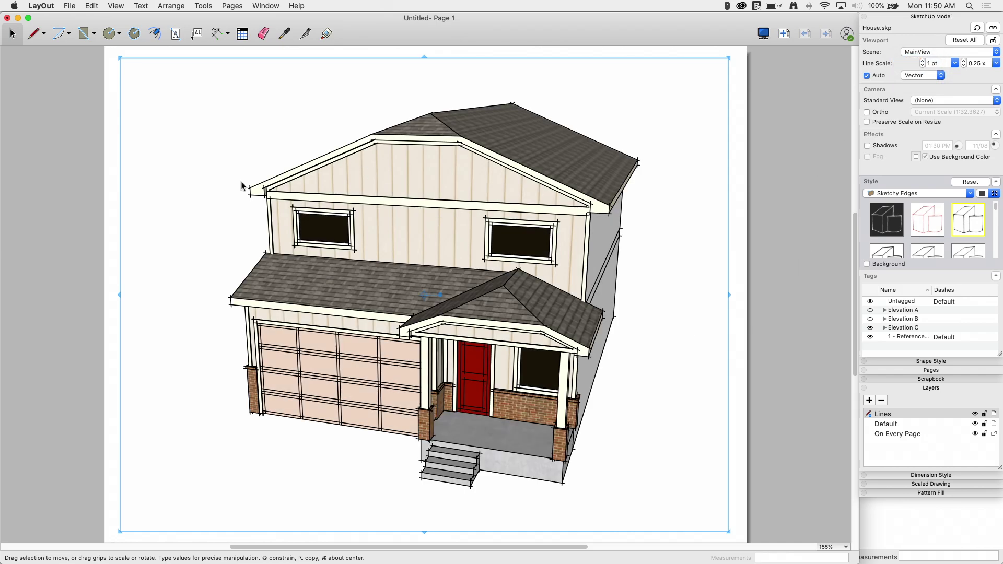
Toggle the Default and Lines layers off and on to compare the colour and sketchy-line layers
click(975, 423)
click(975, 424)
click(976, 424)
click(975, 424)
click(975, 414)
click(974, 414)
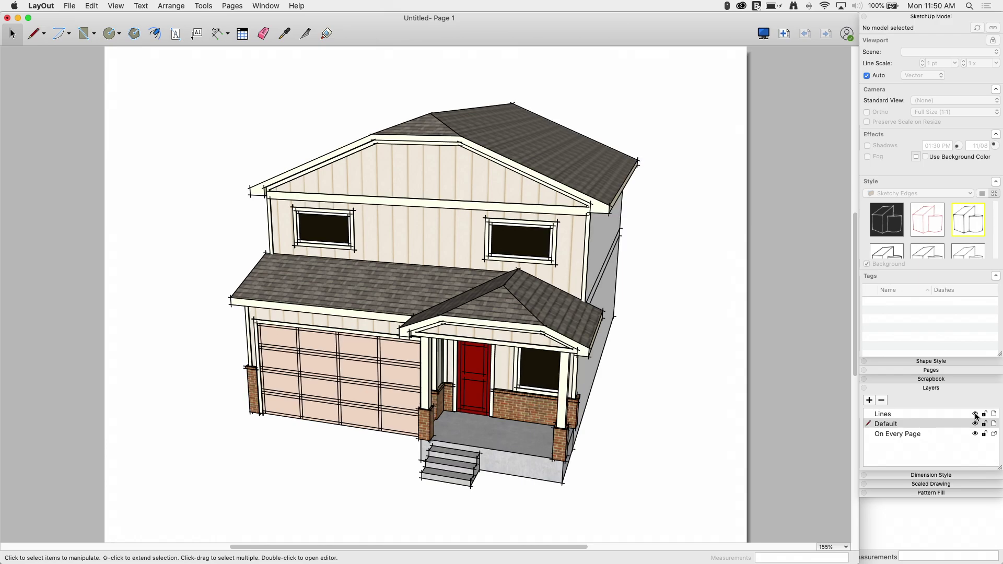
click(975, 414)
click(974, 414)
Use Save As Template with 'Awesome Lines' as the template name
click(72, 6)
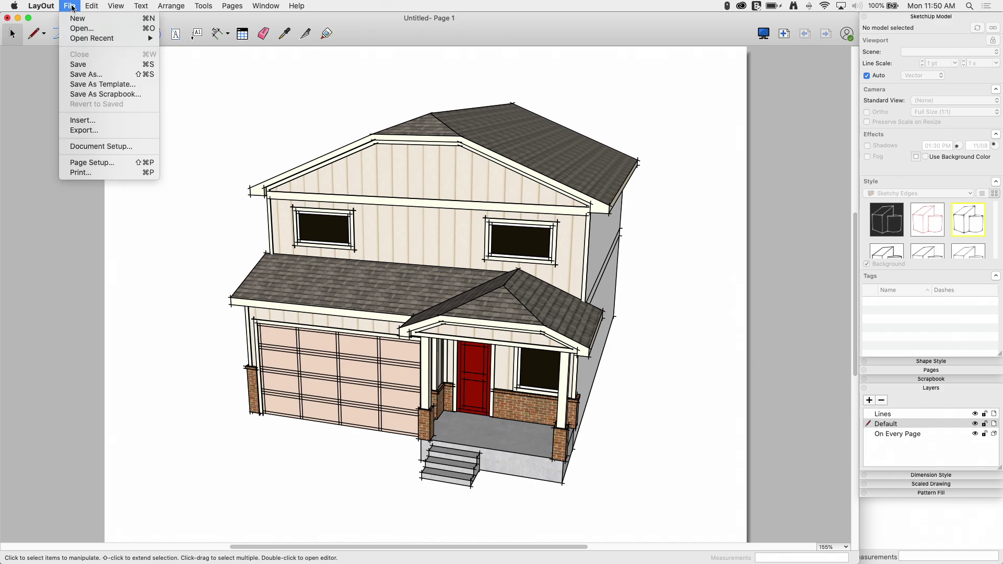
click(76, 85)
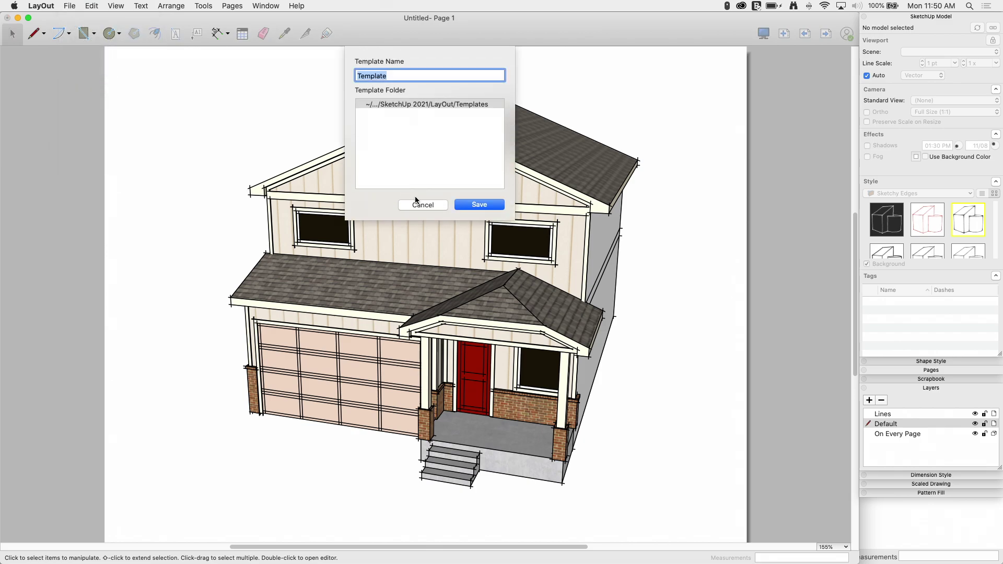
text(Awesome Lines)
click(488, 208)
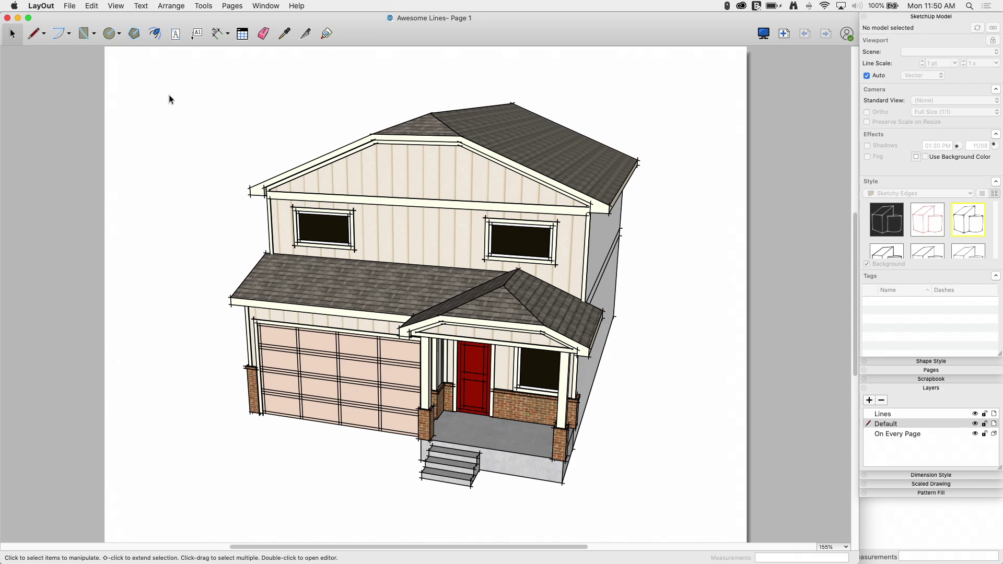
Minimize the Awesome Lines window and create a new document from My templates > Awesome Lines
click(17, 18)
click(70, 6)
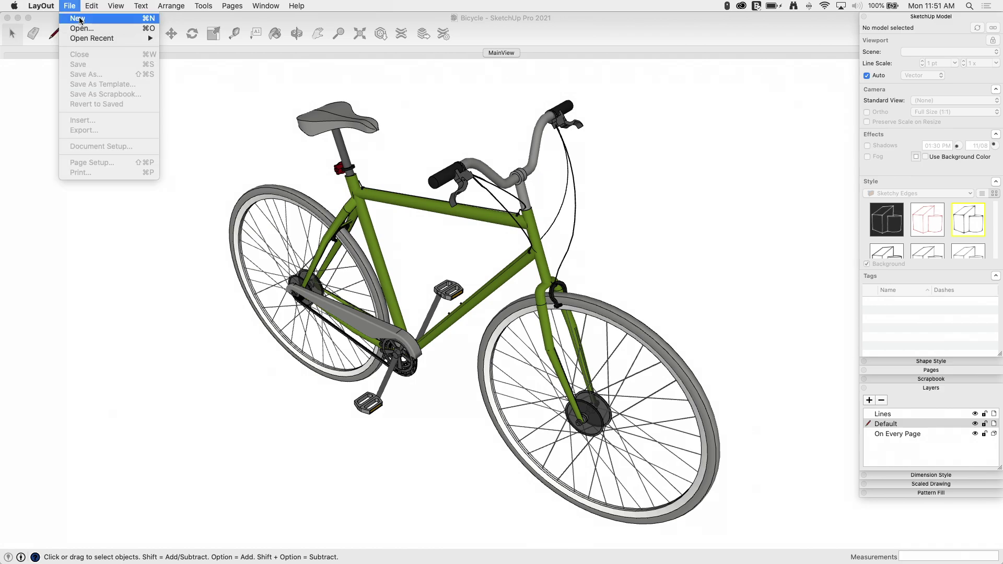
click(78, 19)
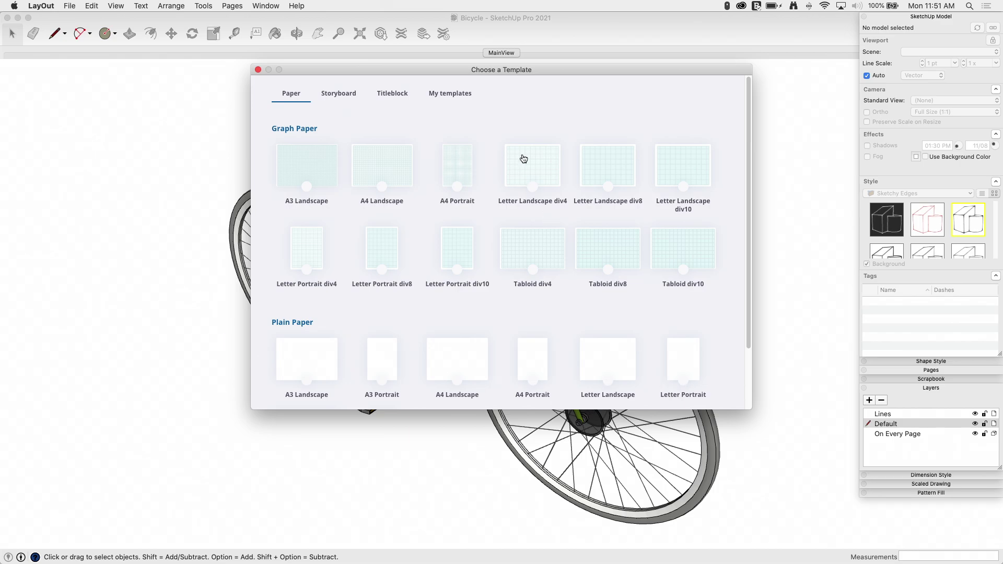
click(449, 95)
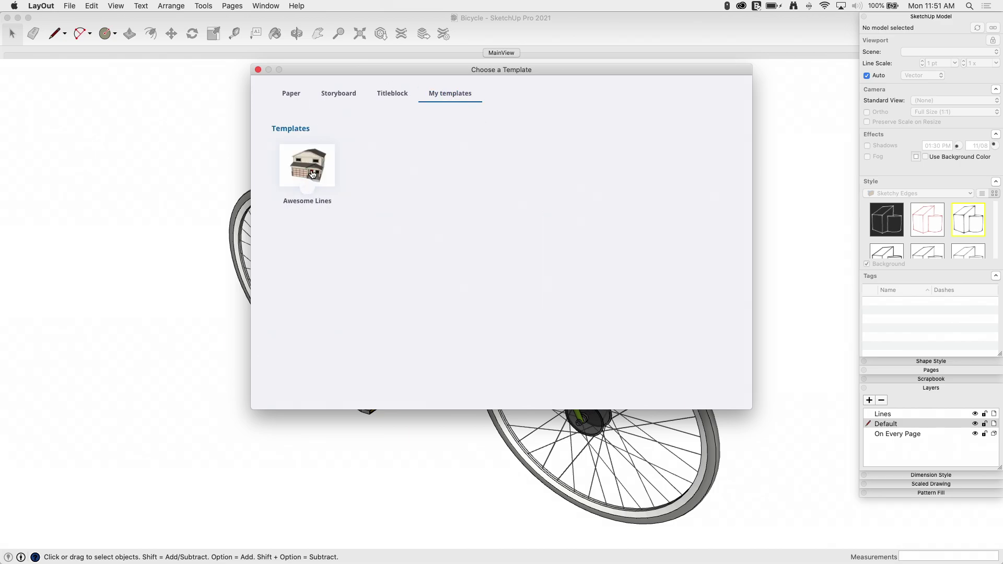
double_click(310, 172)
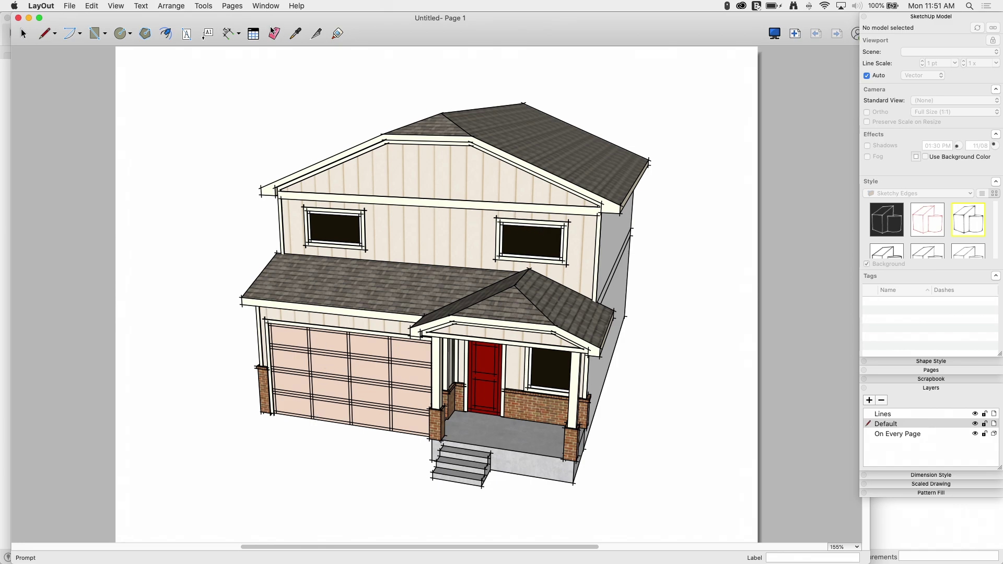
In Document Setup > References, relink House.skp to the Bicycle model file
click(73, 6)
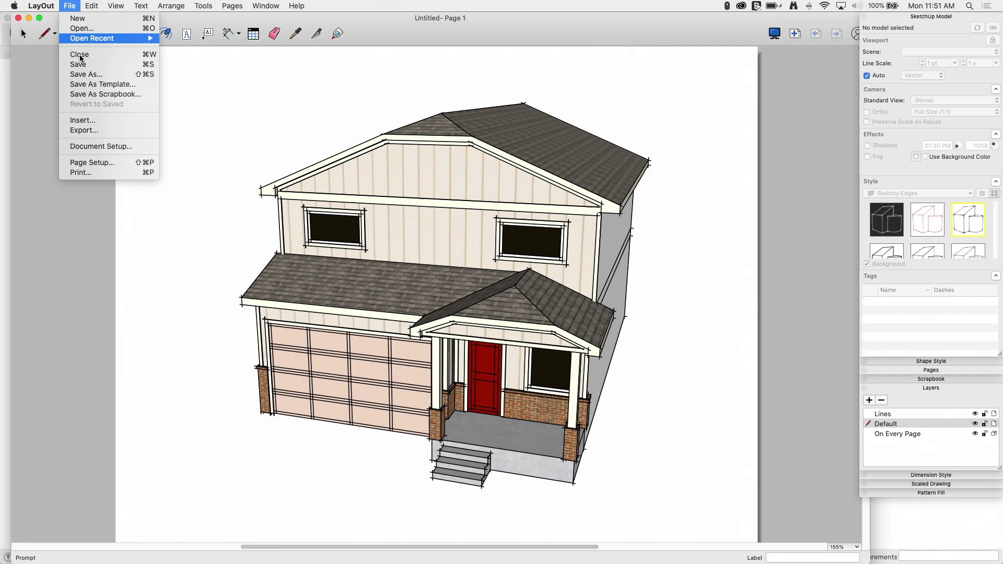
click(98, 146)
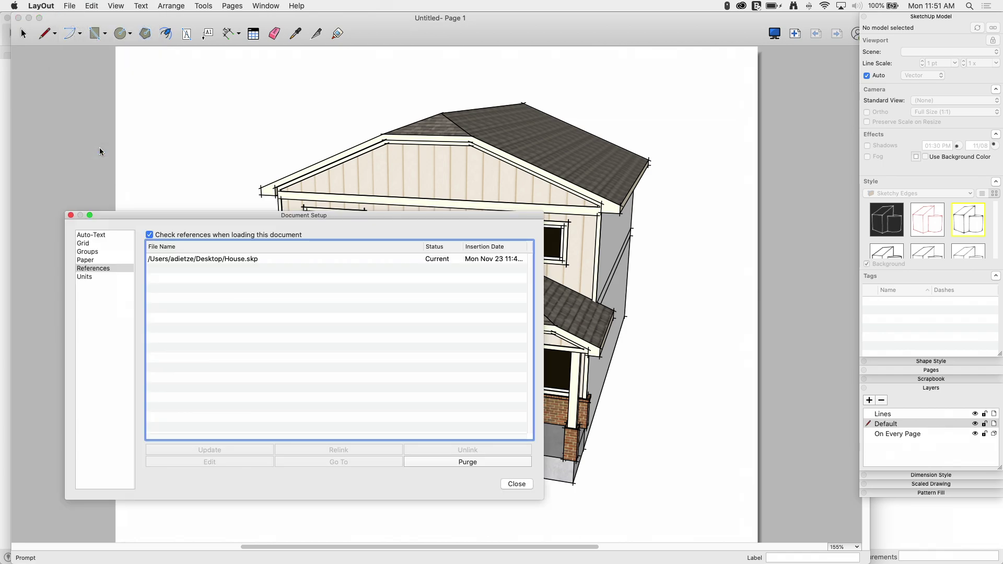
click(79, 270)
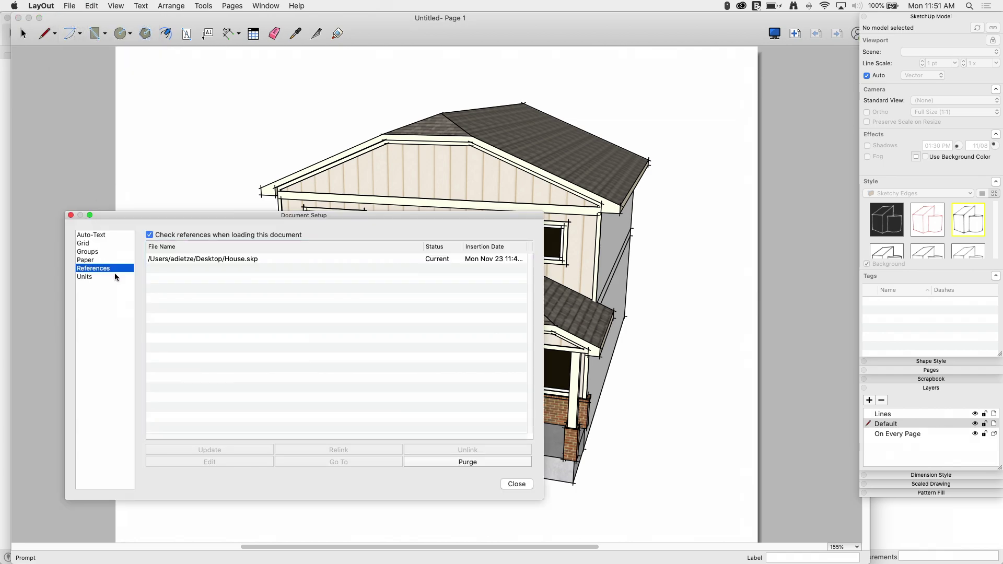
click(193, 259)
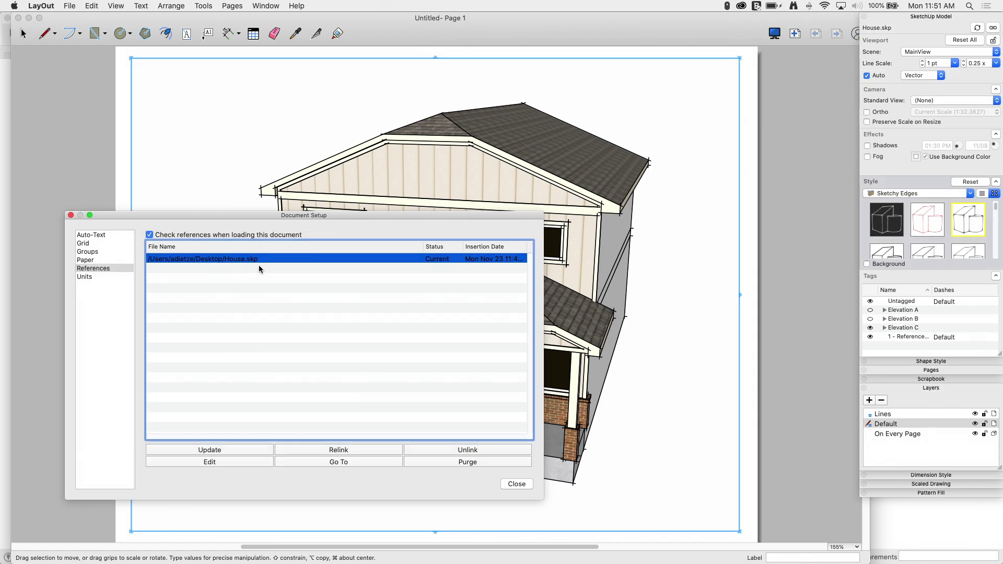
click(330, 449)
click(213, 267)
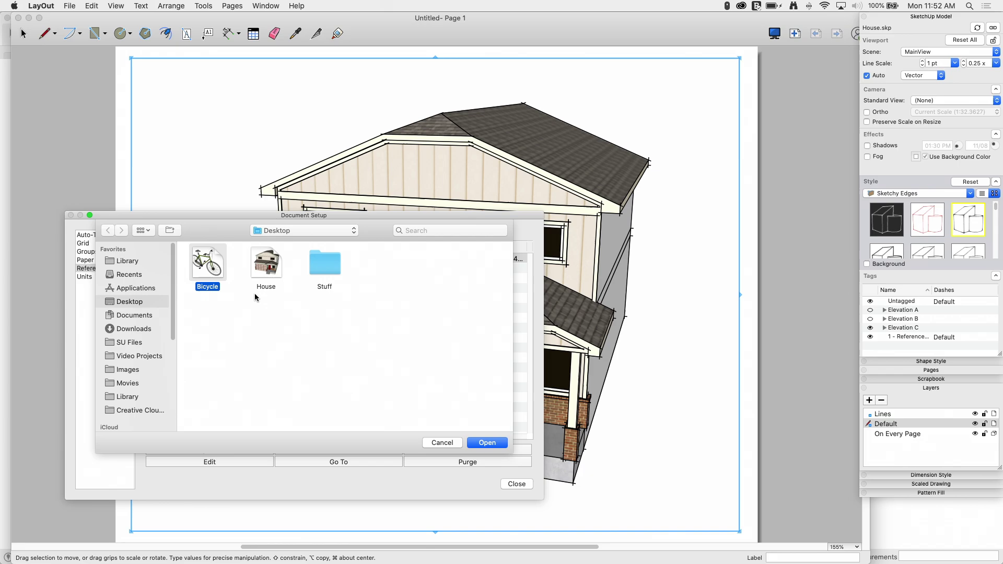
click(487, 442)
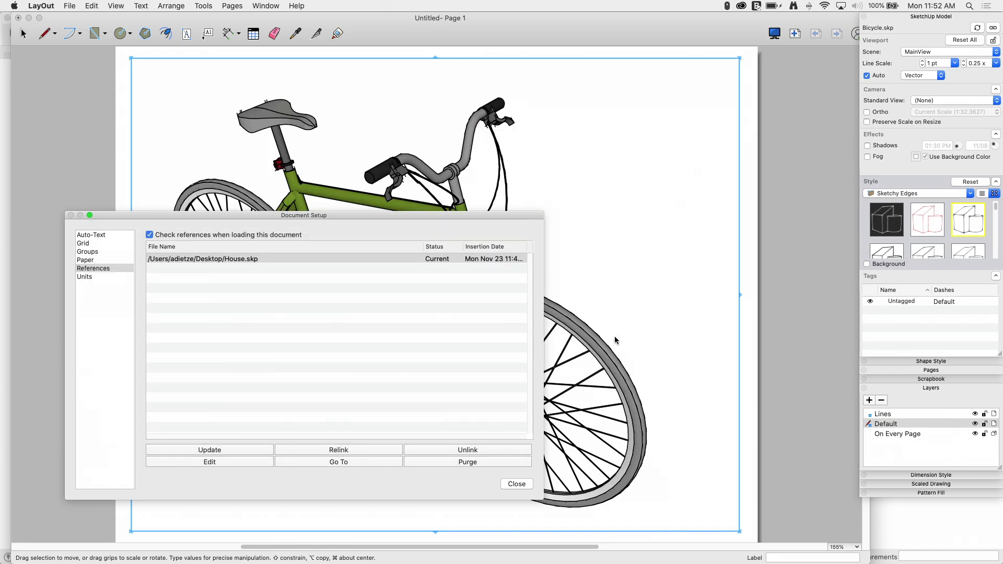
Close Document Setup and toggle the Default and Lines layers to confirm both show the bicycle
click(516, 484)
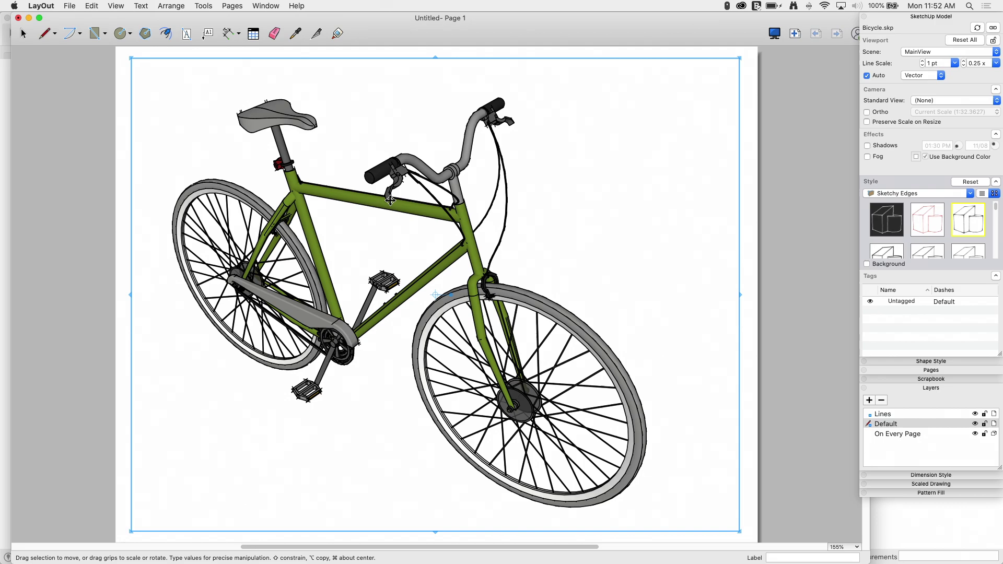
click(975, 424)
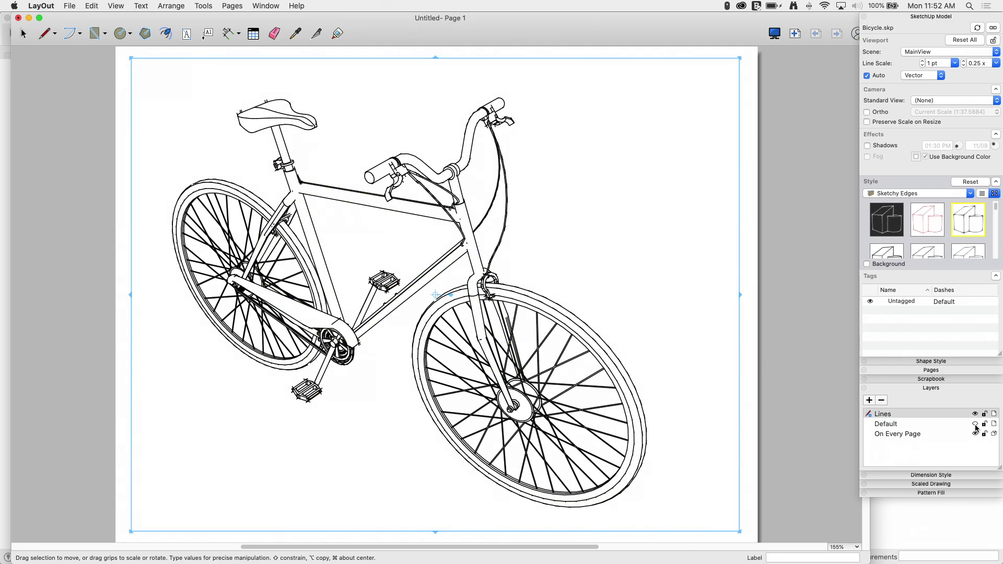
click(975, 423)
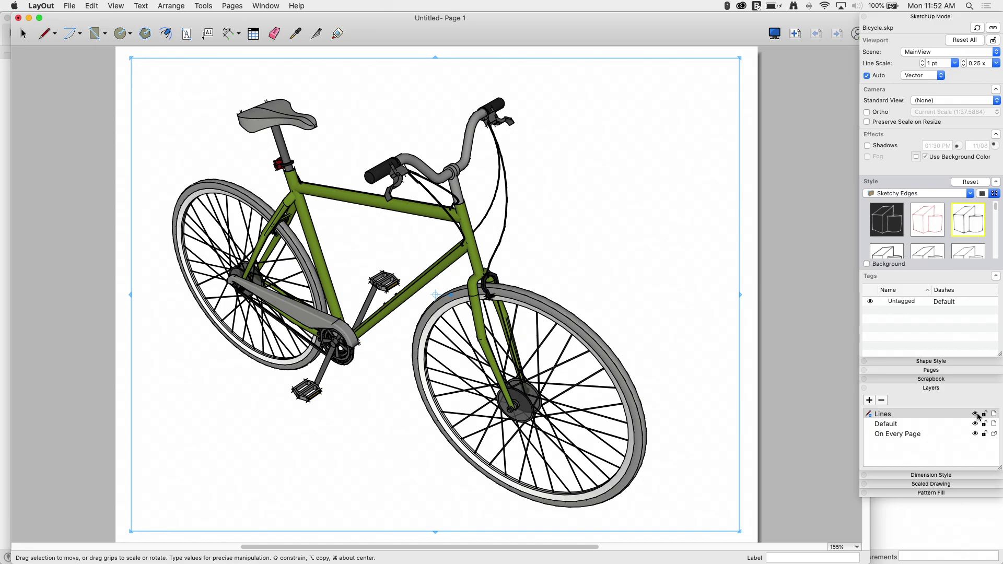
click(976, 414)
click(975, 414)
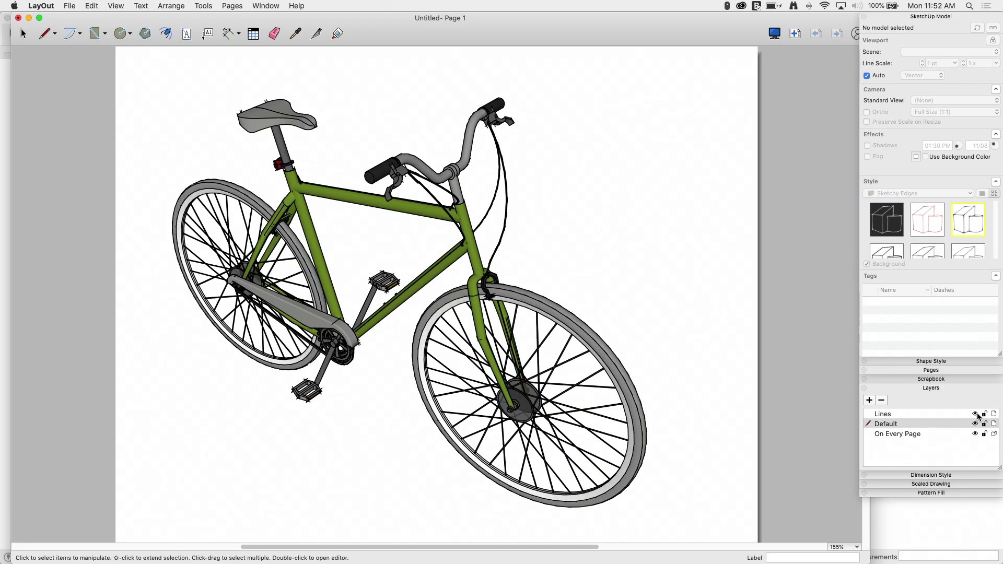
click(976, 415)
click(976, 414)
click(975, 424)
click(976, 424)
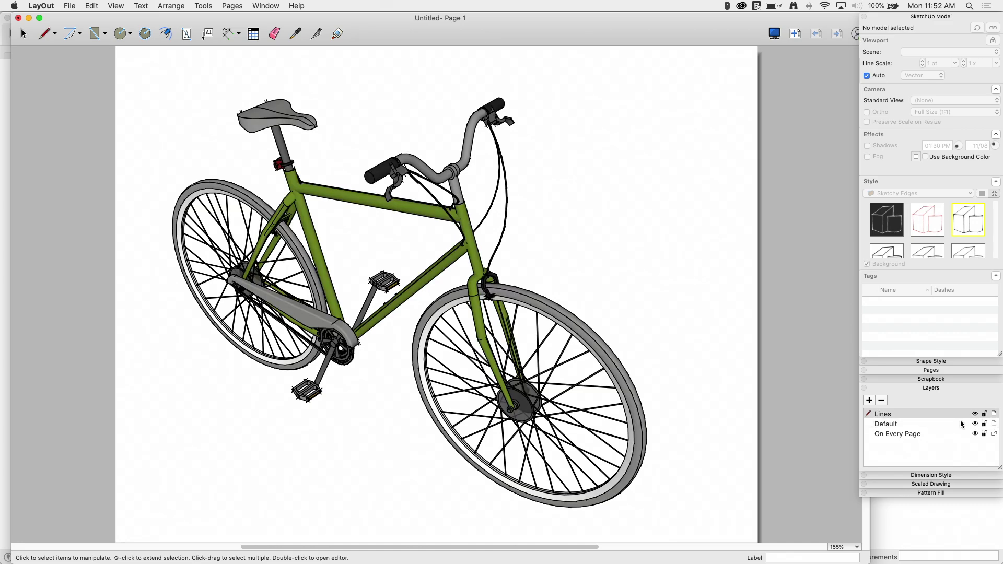